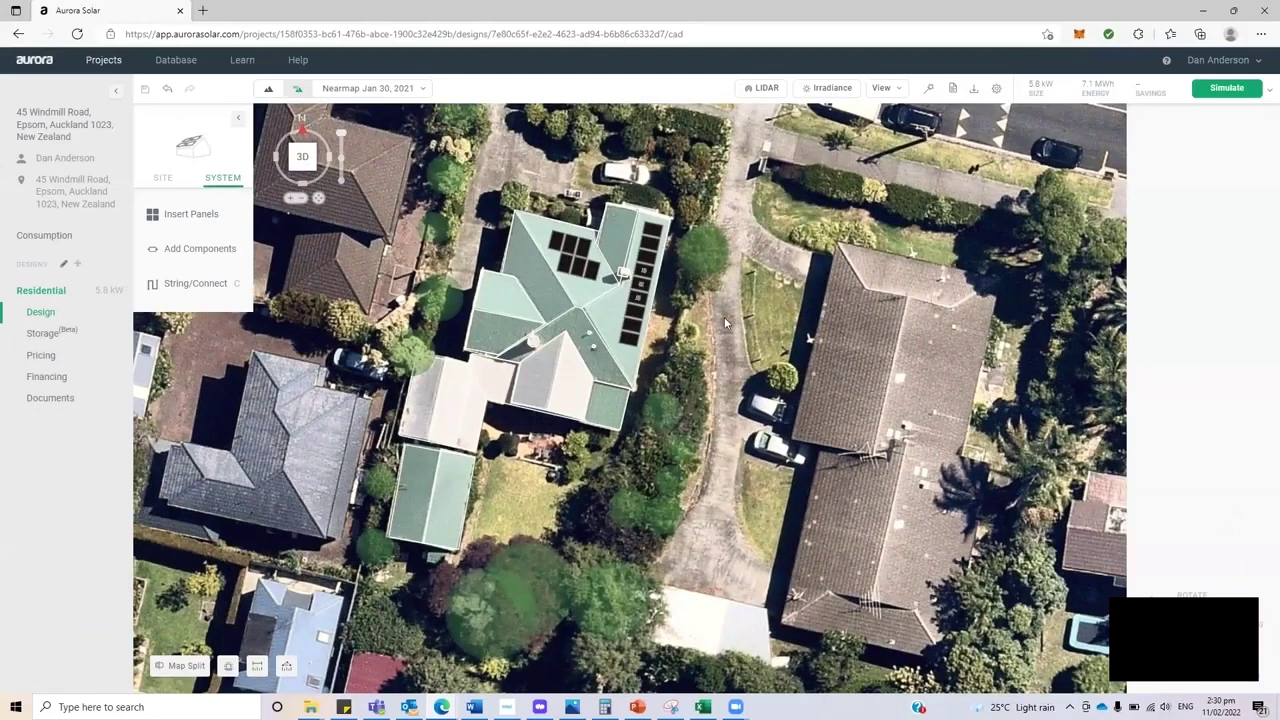
Step: Tilt the site model into 3D around the house and turn on the sun path simulation
right_drag(724, 317, 623, 287)
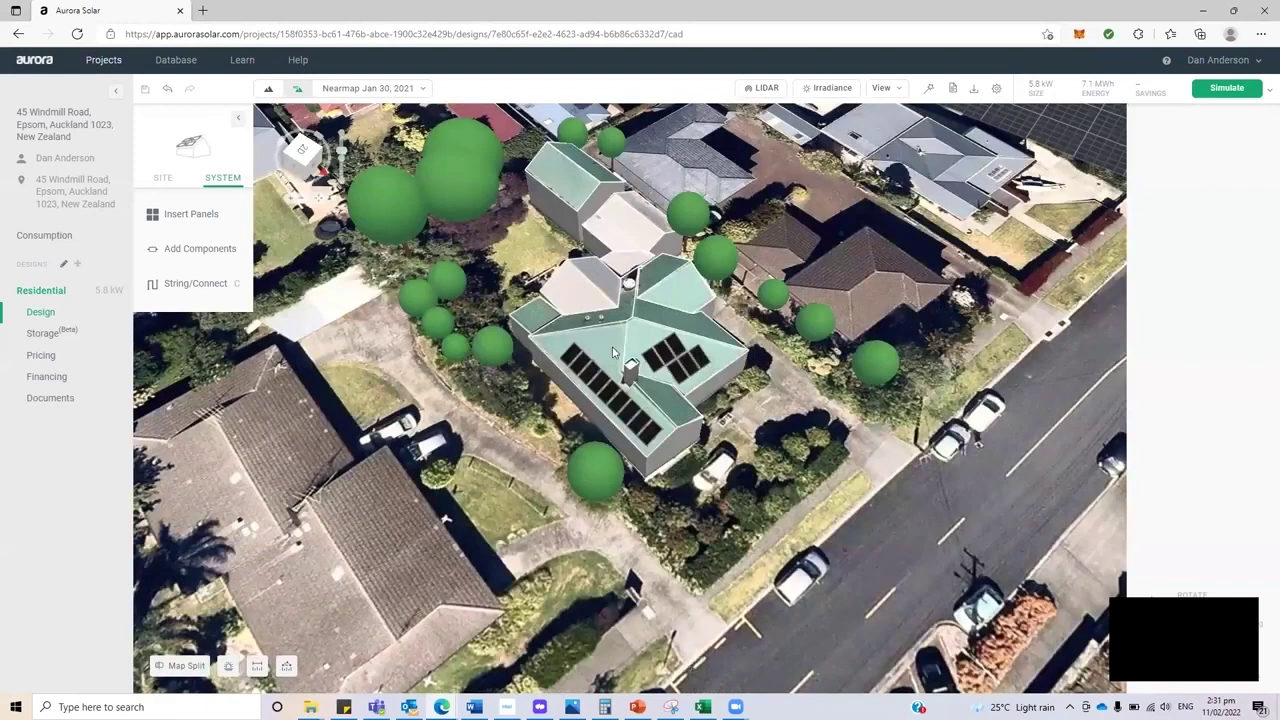
scroll(613, 352, up, 3)
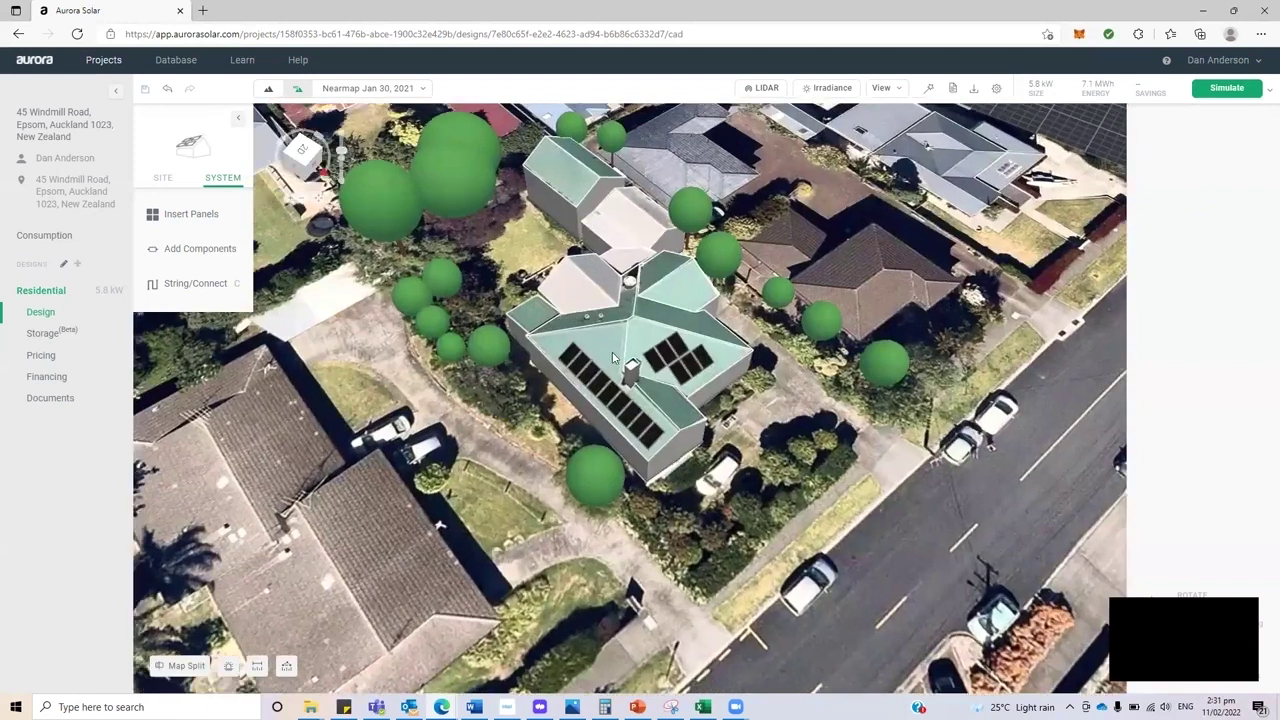
click(229, 666)
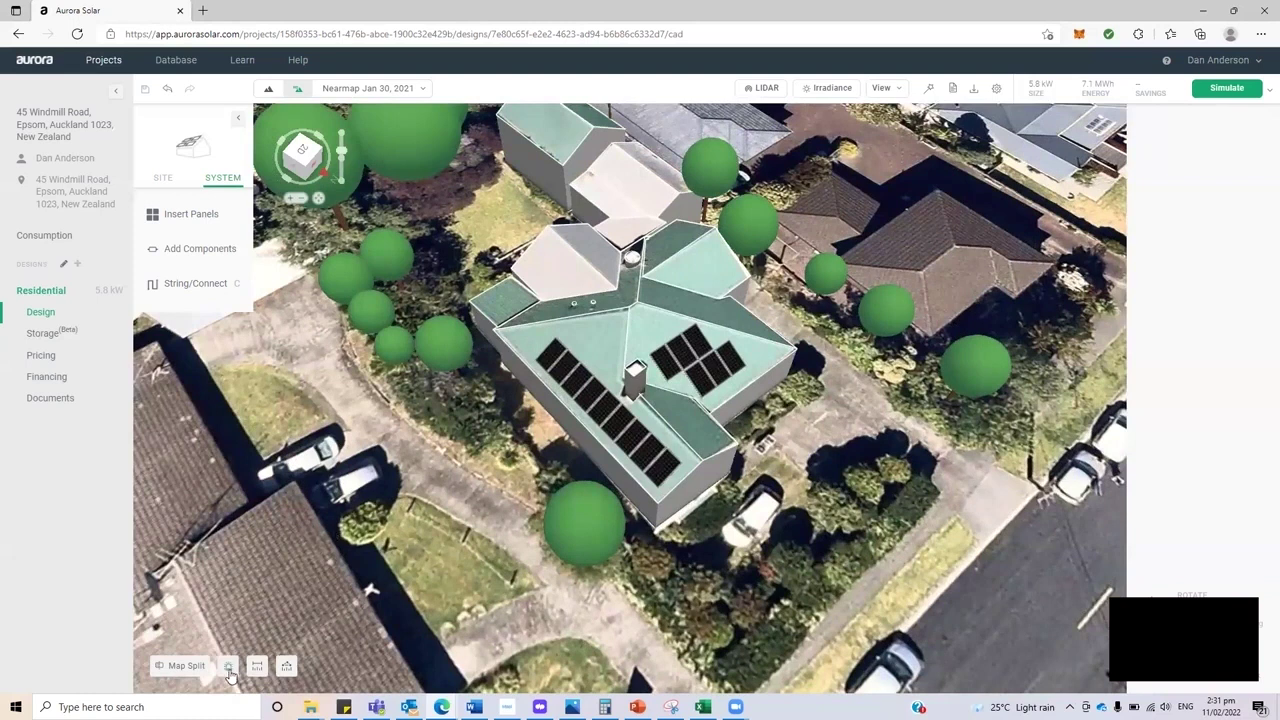
click(229, 668)
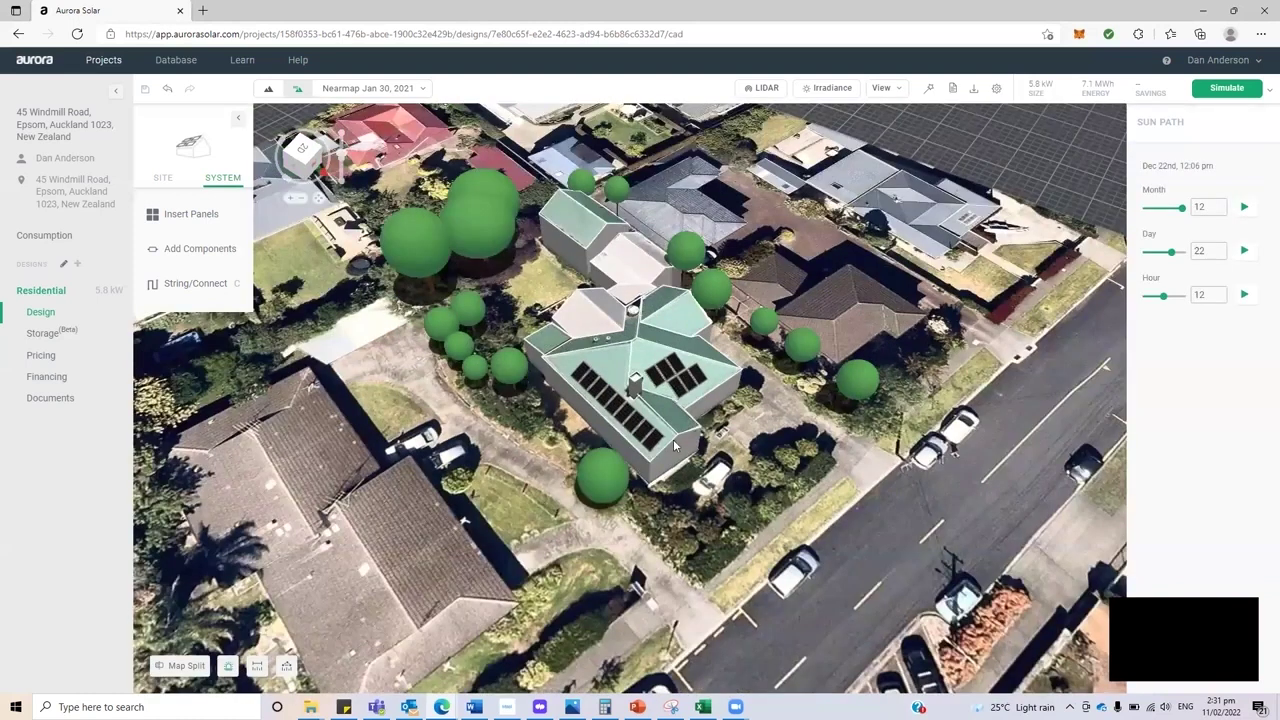
Step: Play the sun's hourly movement over the site for December 22
scroll(644, 418, up, 2)
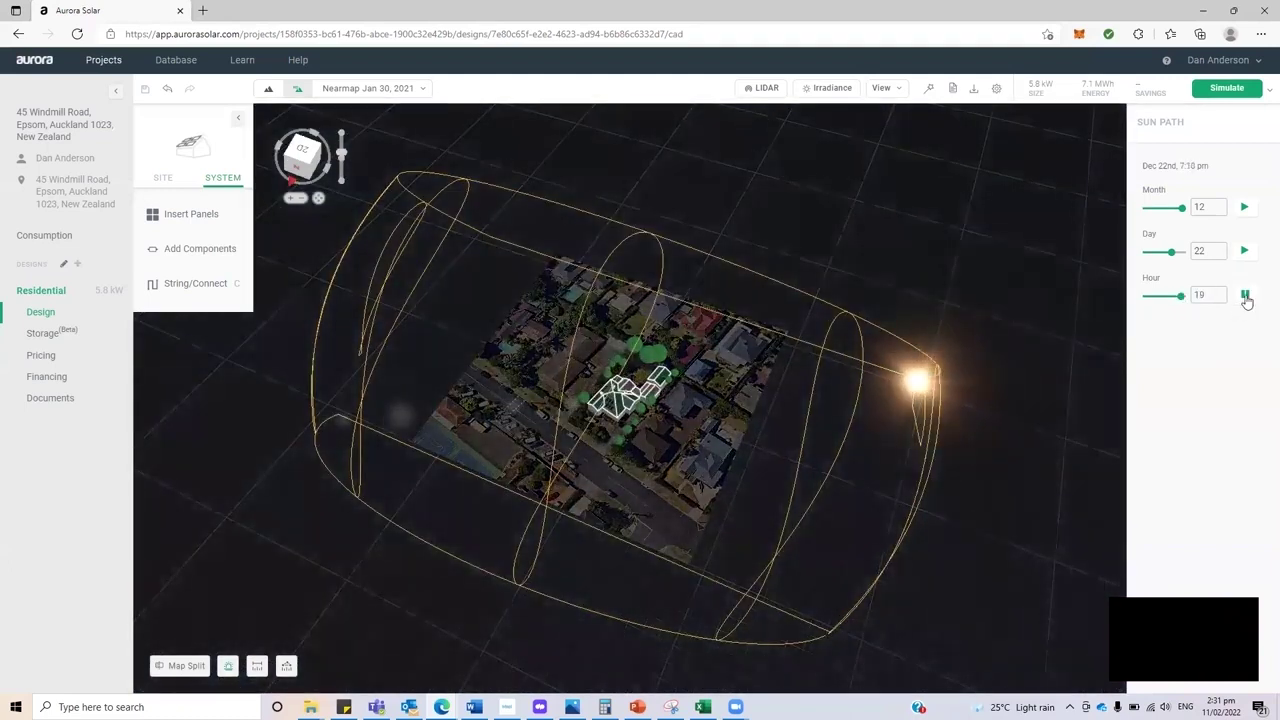
click(1151, 299)
click(1244, 295)
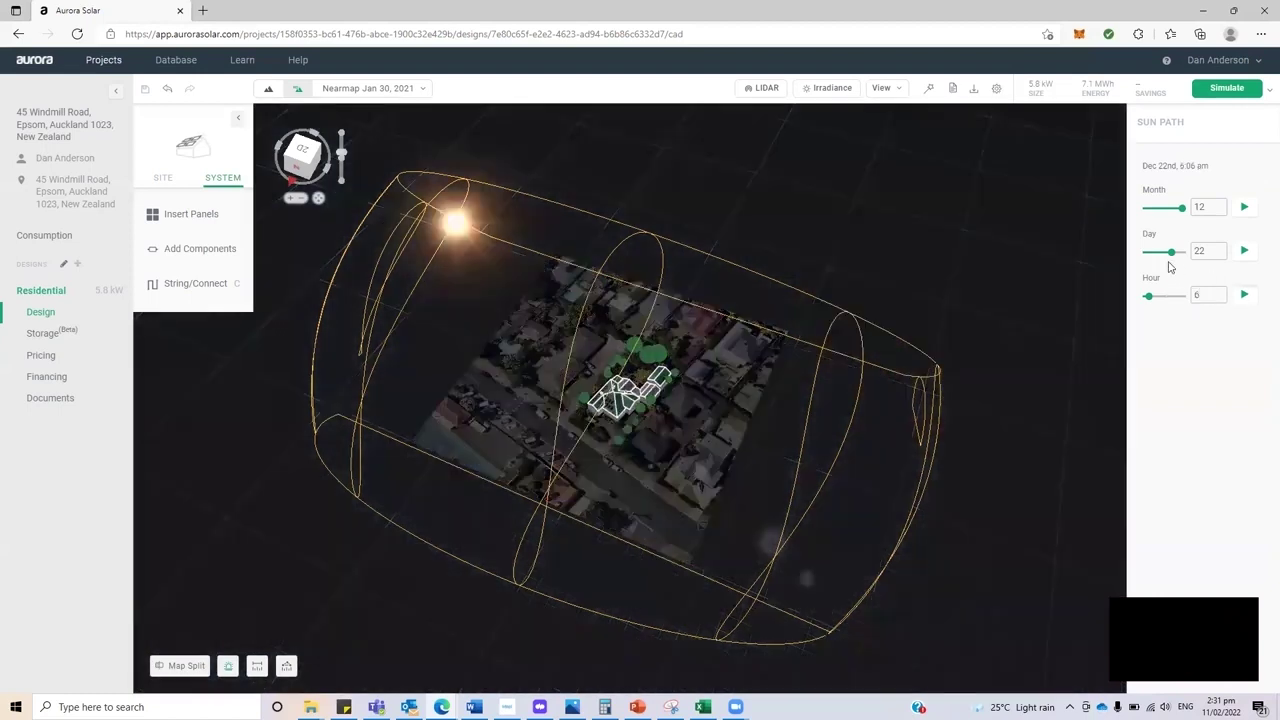
Step: Set the sun path to month 7 and play through the day's hours, pausing at hour 13
click(1170, 208)
drag(1170, 208, 1165, 208)
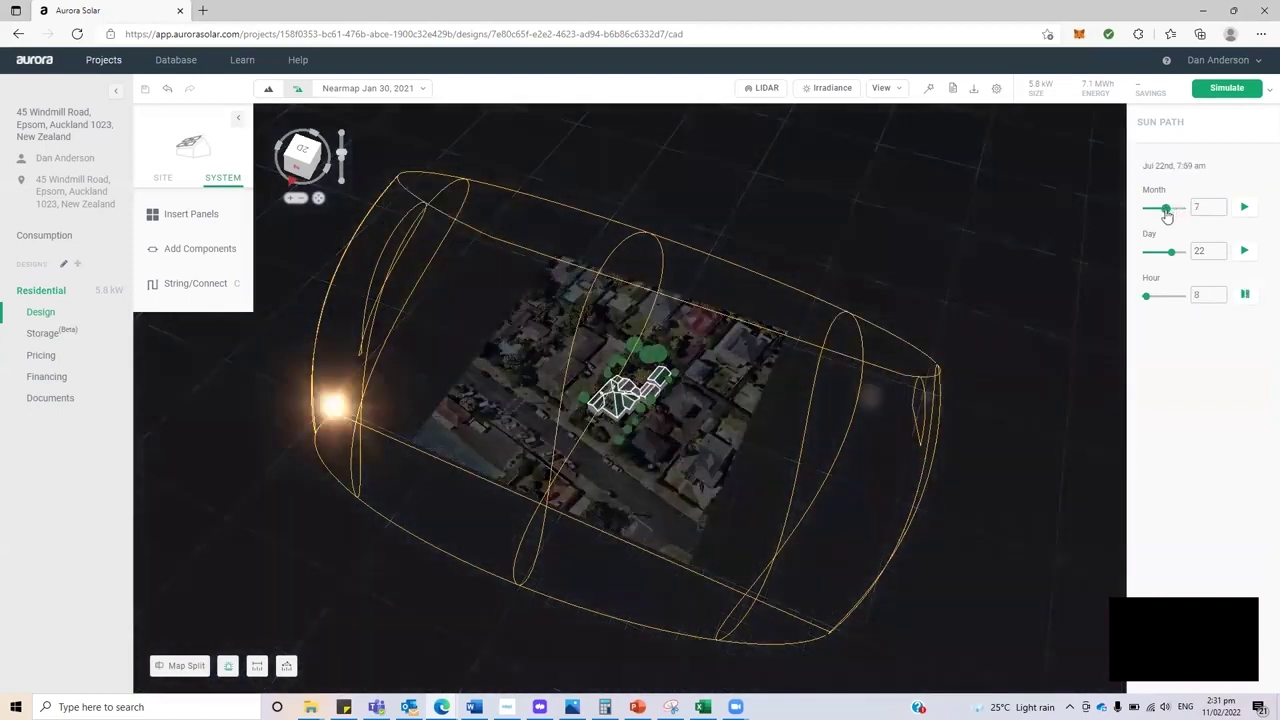
right_drag(641, 460, 726, 425)
scroll(726, 407, up, 5)
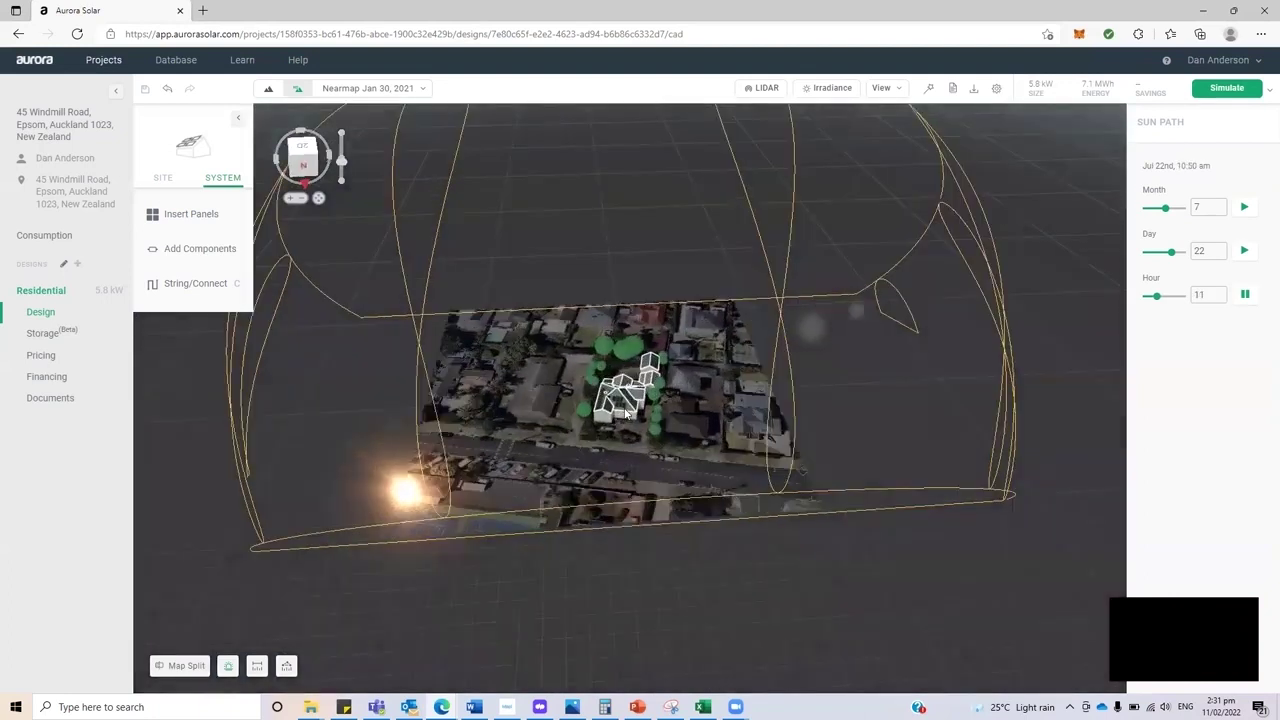
scroll(637, 412, up, 1)
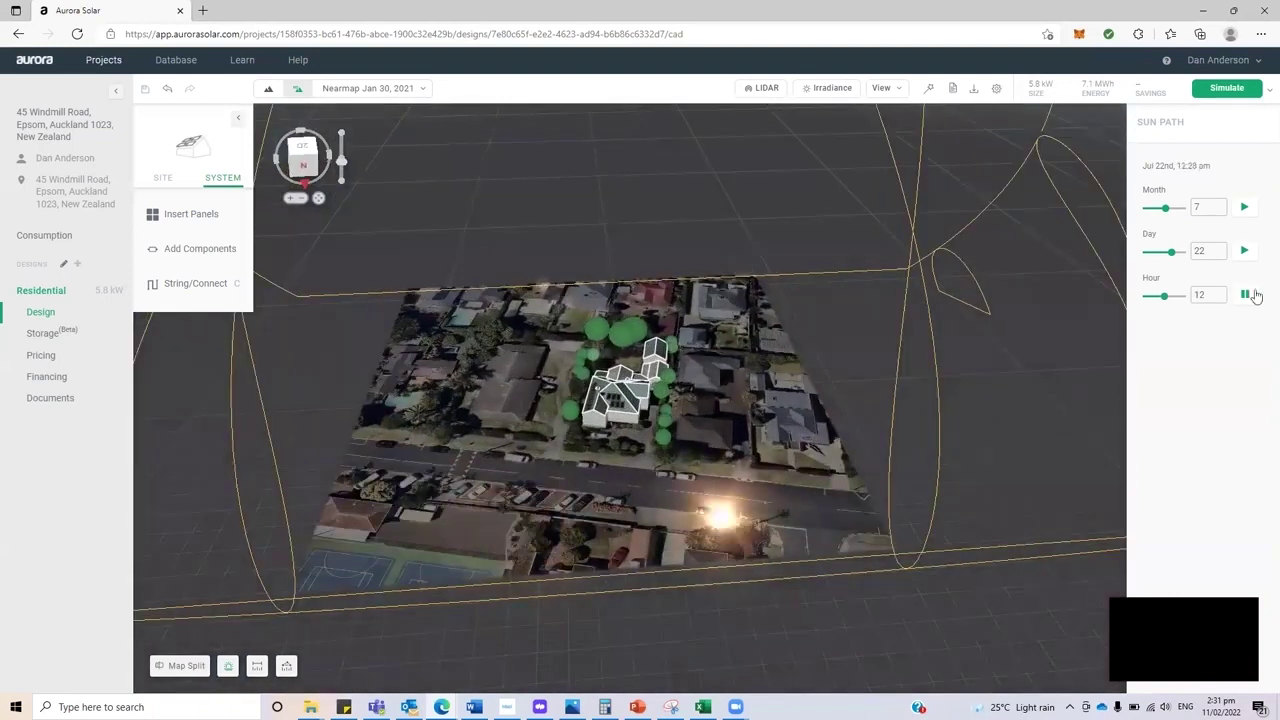
scroll(655, 402, up, 3)
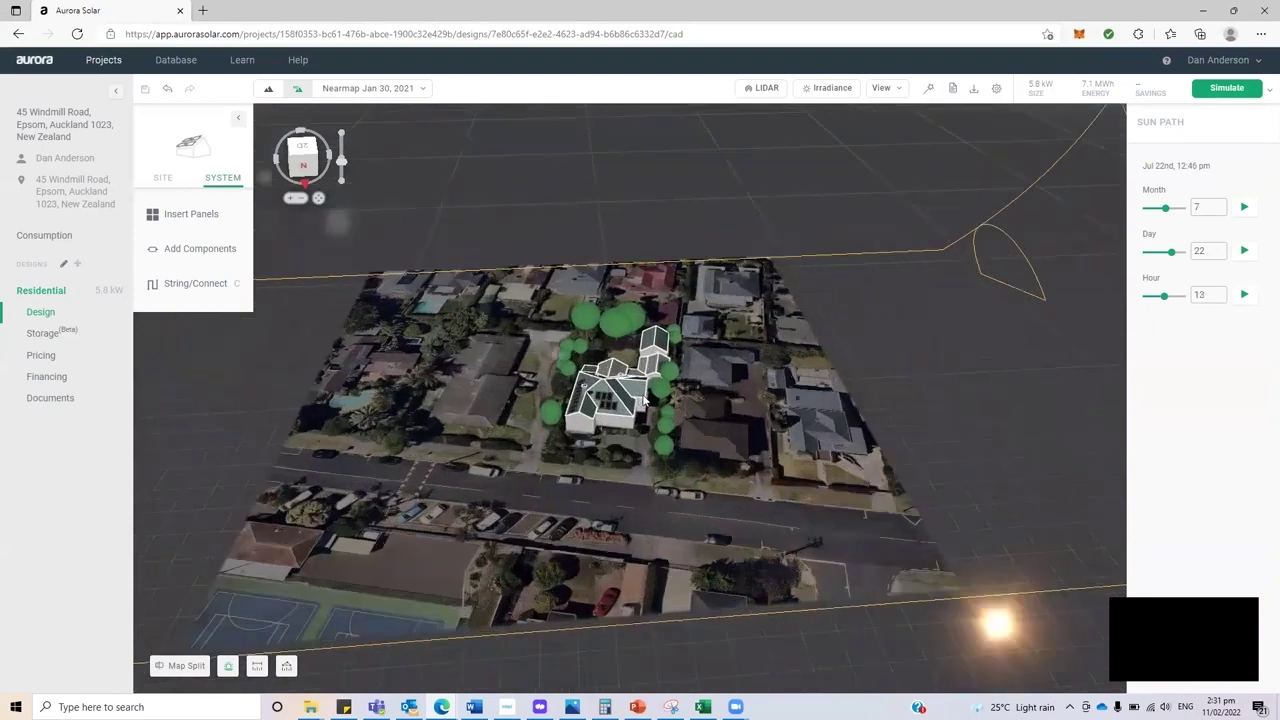
Step: Examine the July early-afternoon shading on the roof and solar panels up close from several angles
scroll(660, 398, up, 1)
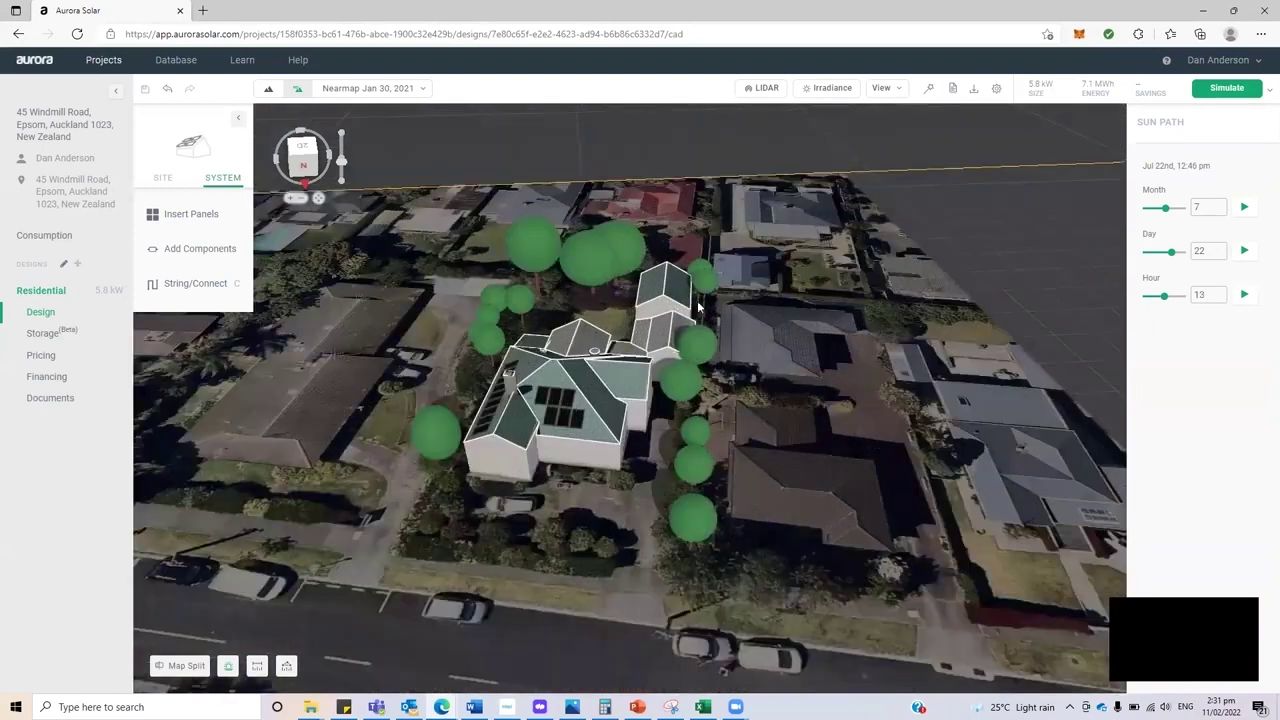
scroll(530, 262, up, 1)
right_drag(617, 460, 685, 450)
scroll(668, 430, up, 2)
scroll(665, 418, up, 2)
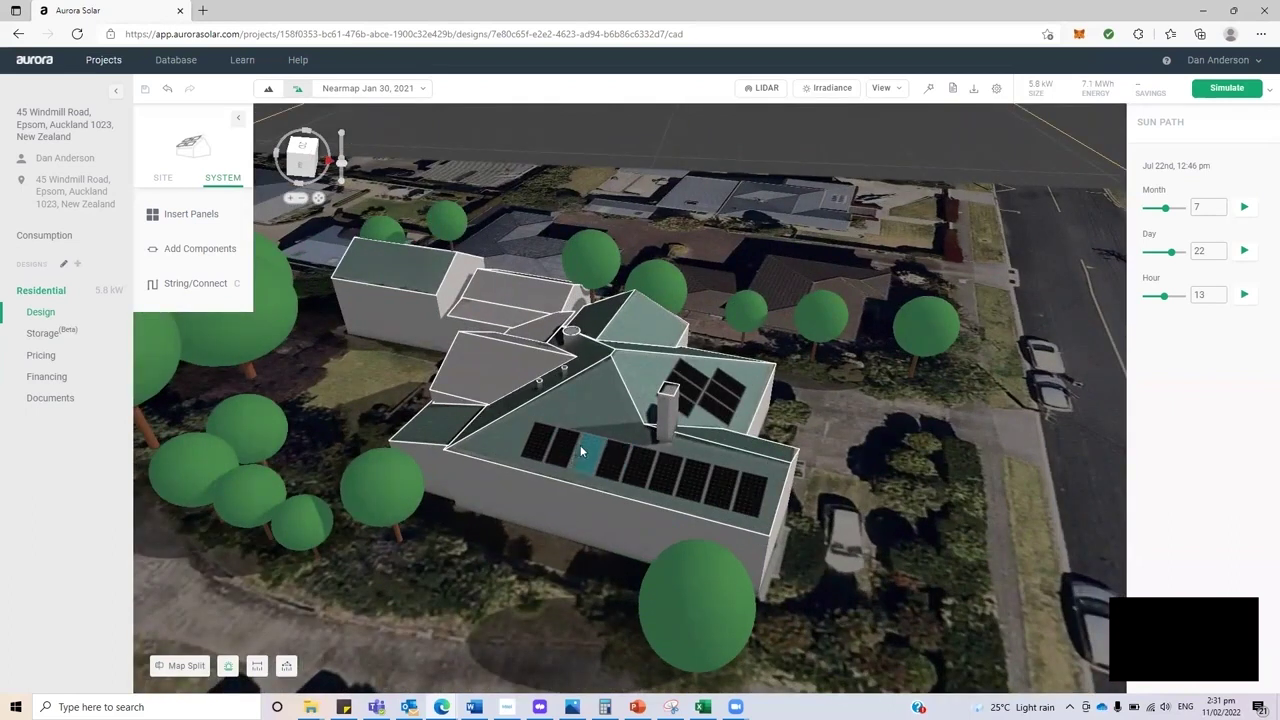
right_drag(690, 435, 644, 517)
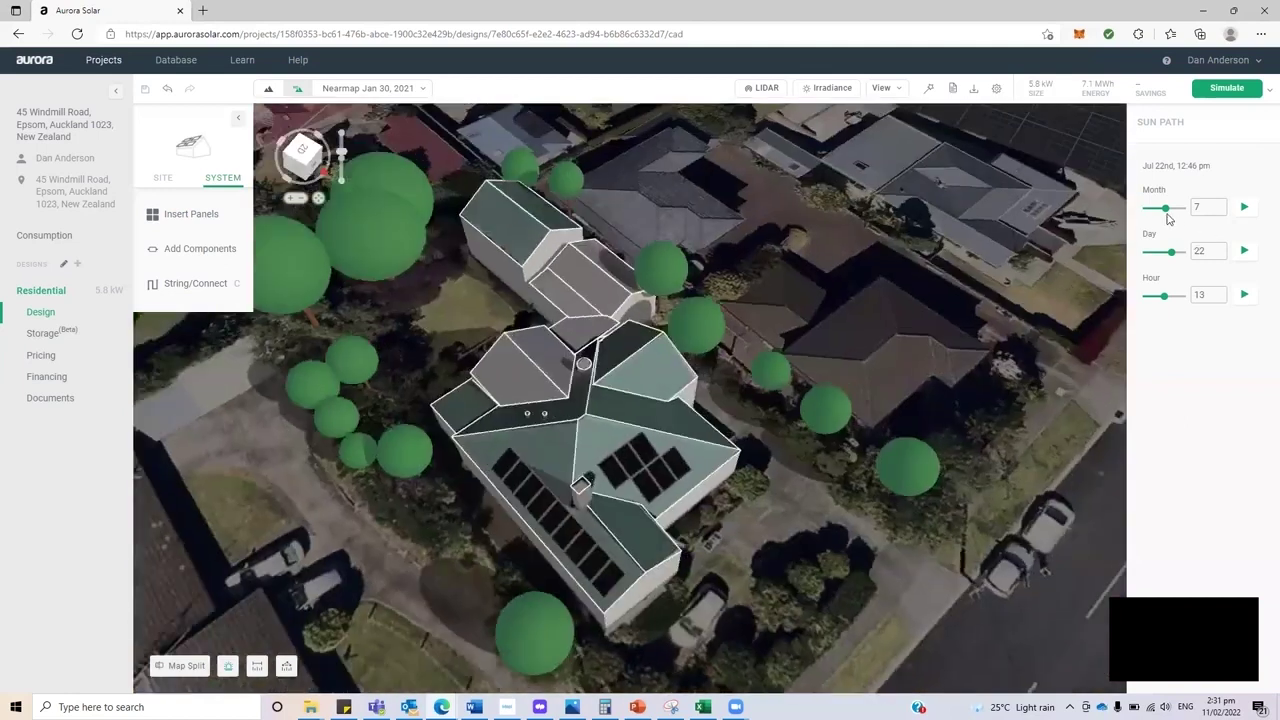
Step: Set the sun path month to 12 and turn off the sun path simulation
click(1183, 210)
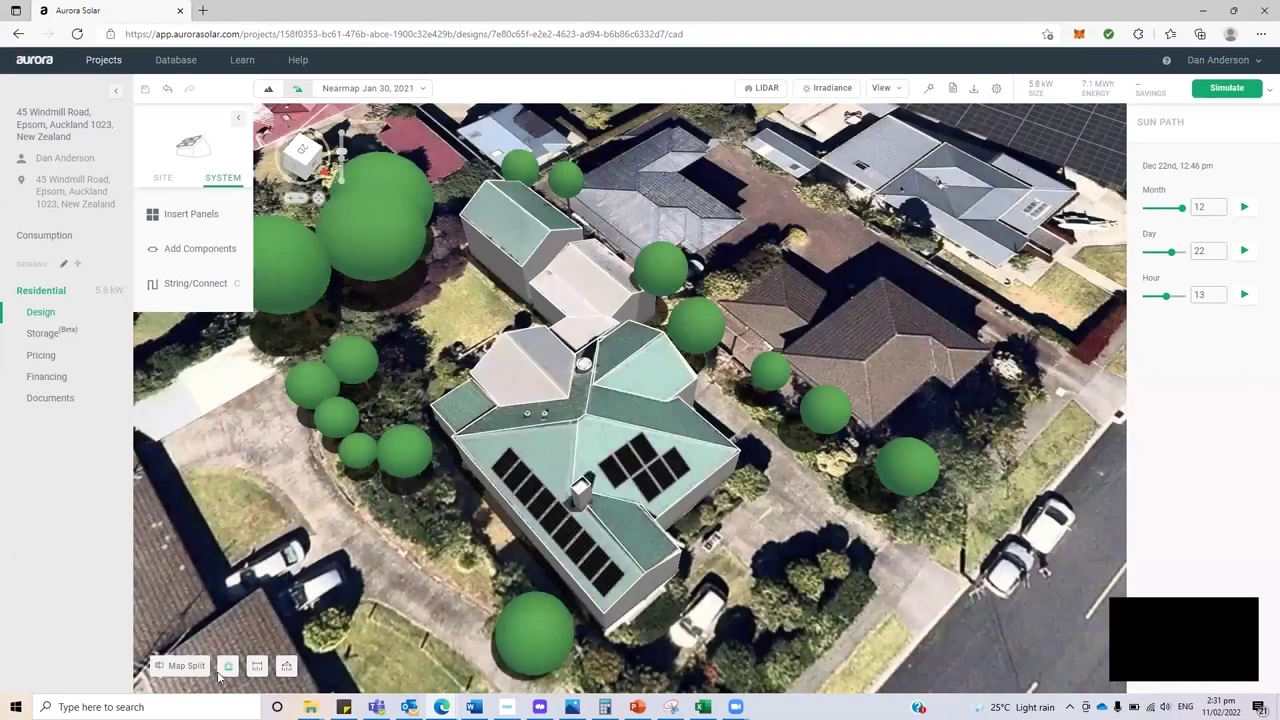
click(606, 511)
scroll(598, 531, up, 1)
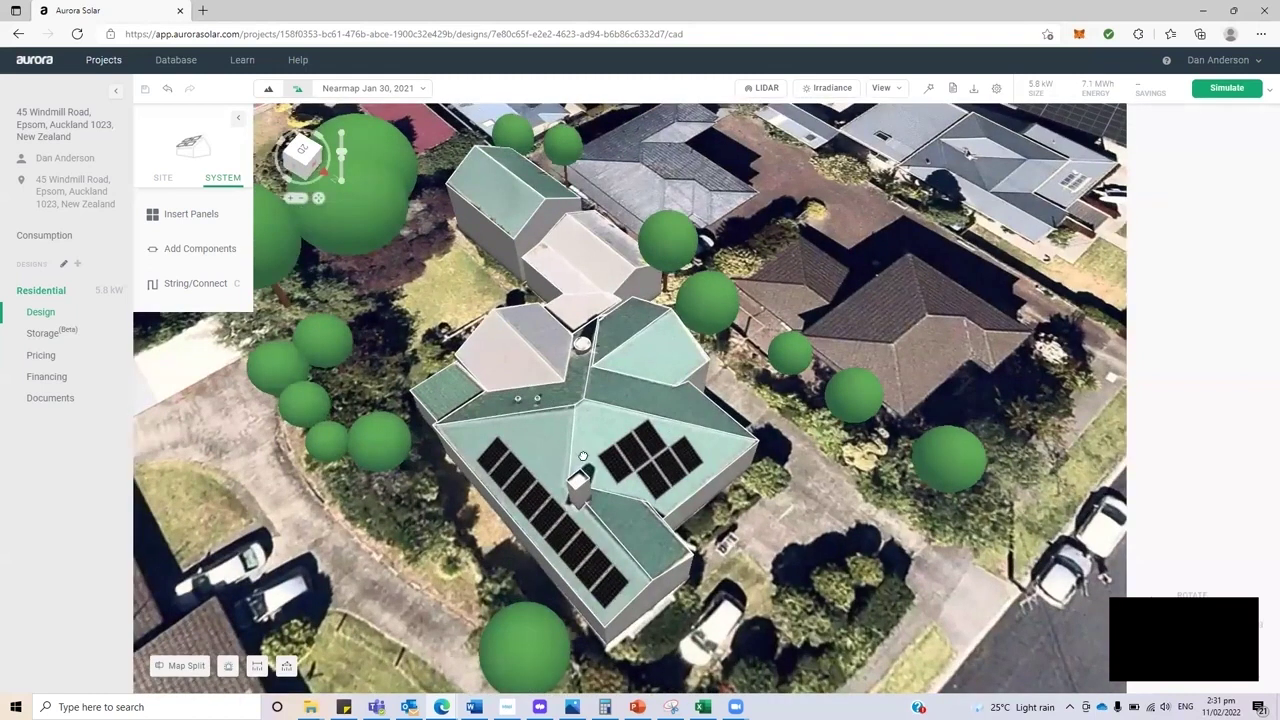
Step: Select all the solar panels and review the system's annual and monthly energy production
right_drag(455, 311, 735, 567)
key(ctrl+a)
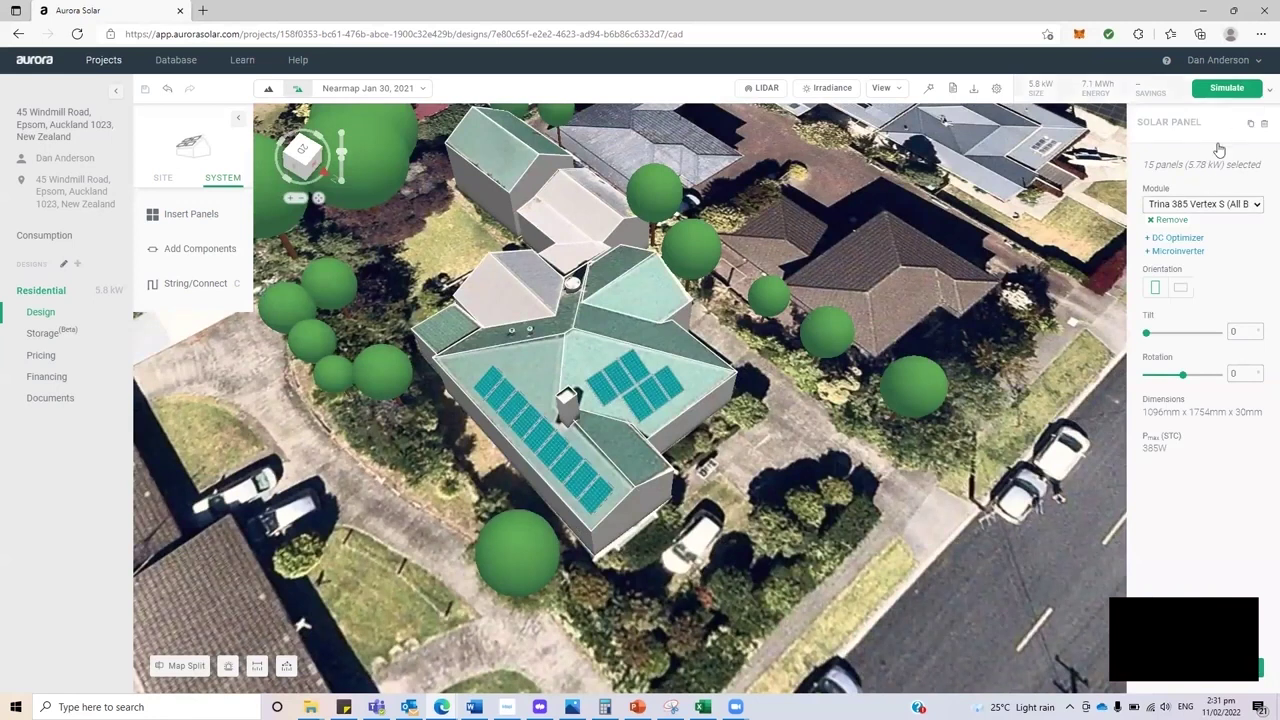
click(1096, 88)
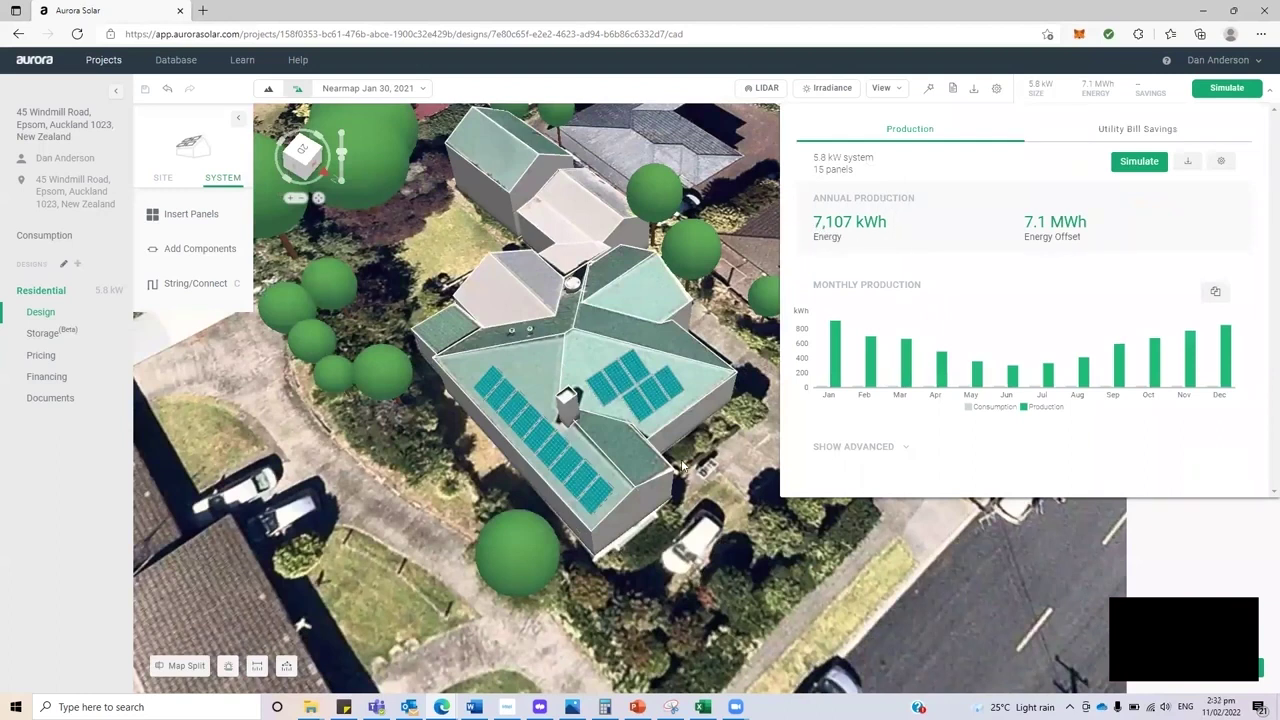
drag(683, 466, 659, 414)
scroll(662, 417, up, 2)
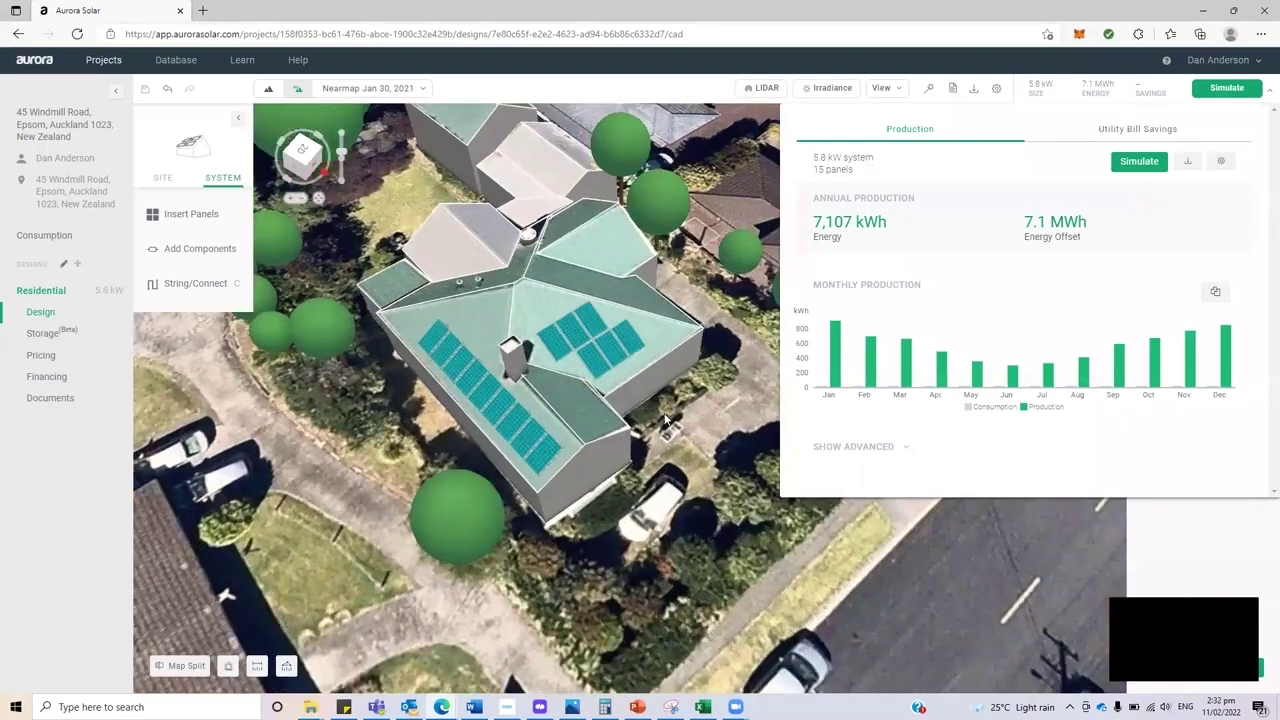
click(692, 428)
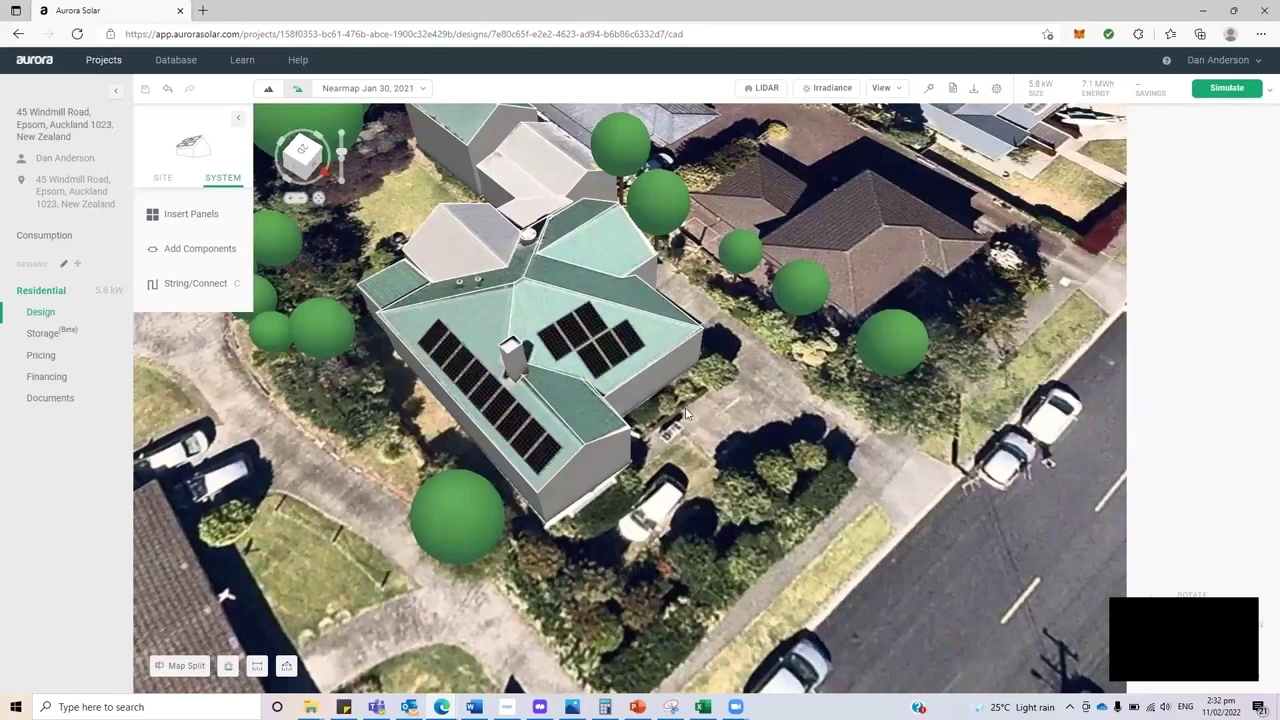
Step: Manually place a row of three portrait Trina 385 Vertex S (All Black) panels on the empty roof face behind the six-panel array
scroll(645, 398, up, 2)
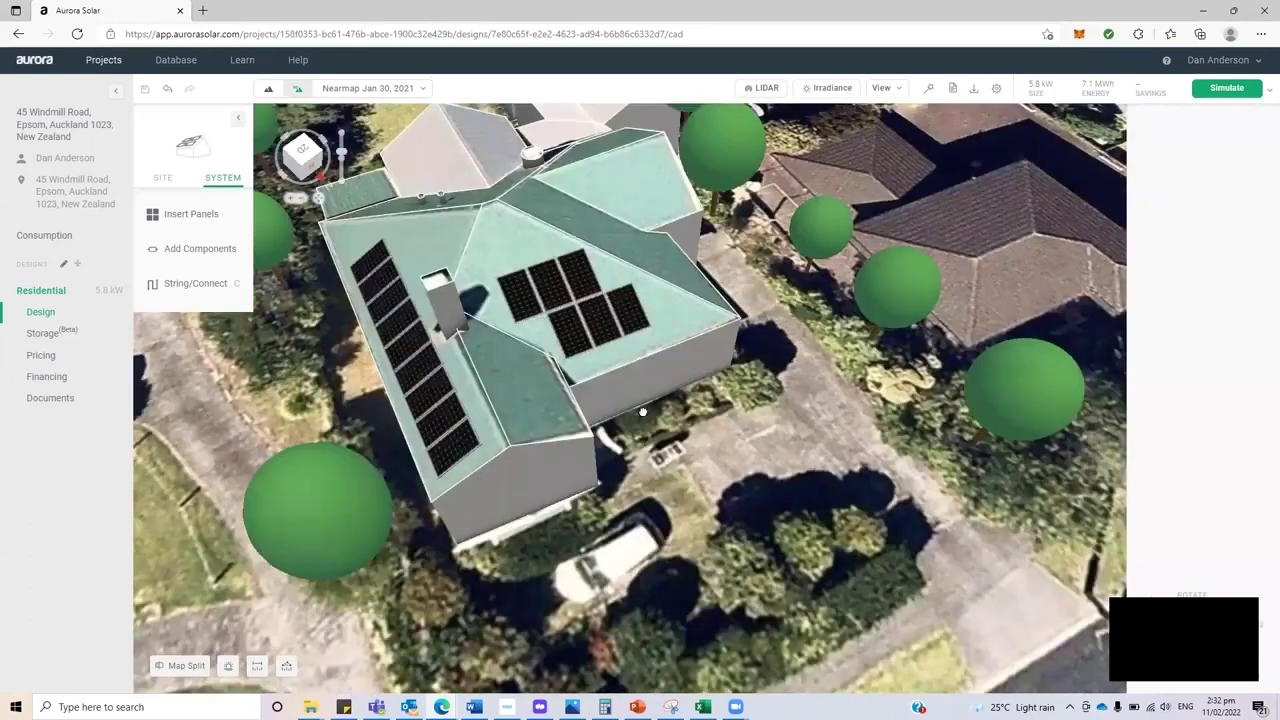
scroll(670, 428, up, 2)
scroll(689, 434, down, 2)
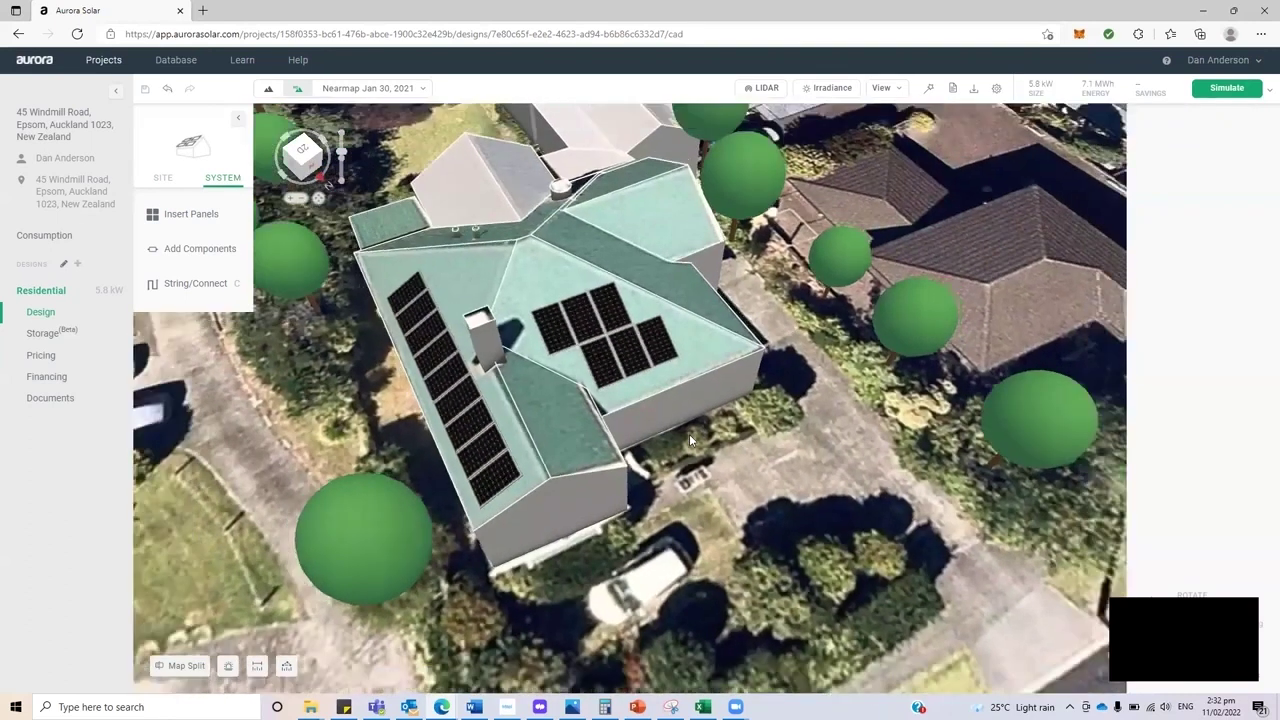
click(193, 218)
click(290, 222)
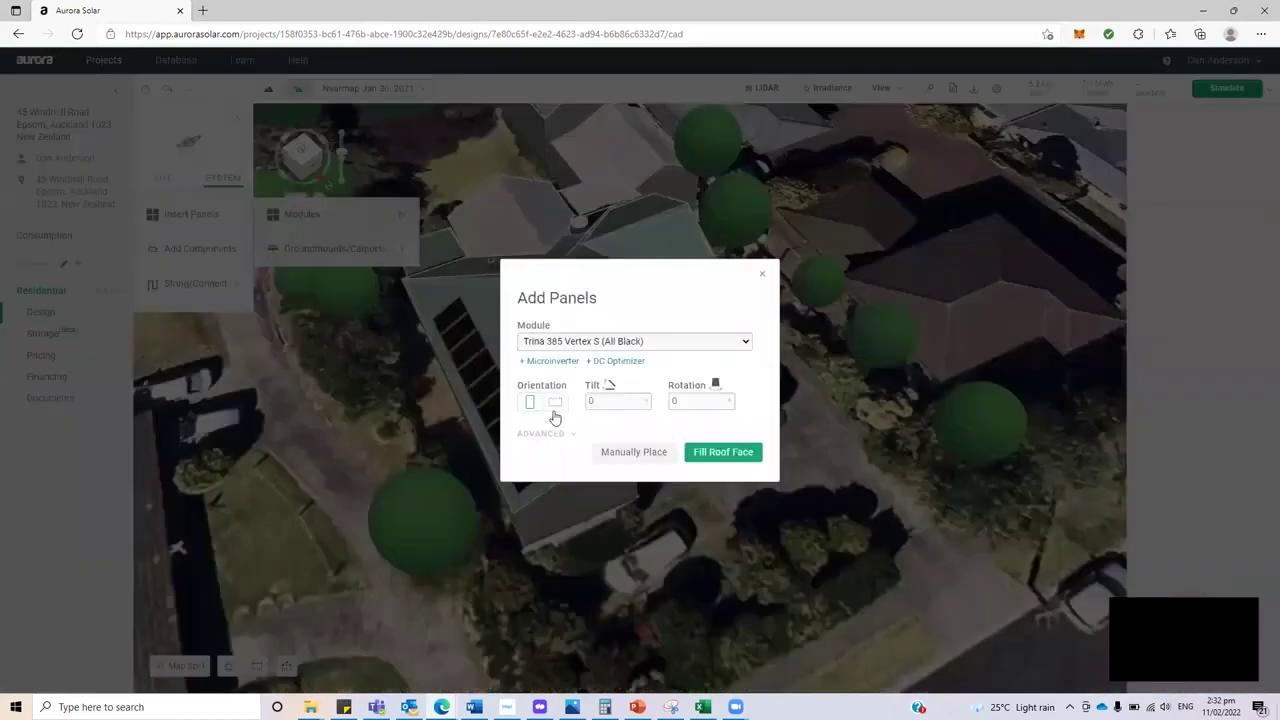
click(630, 453)
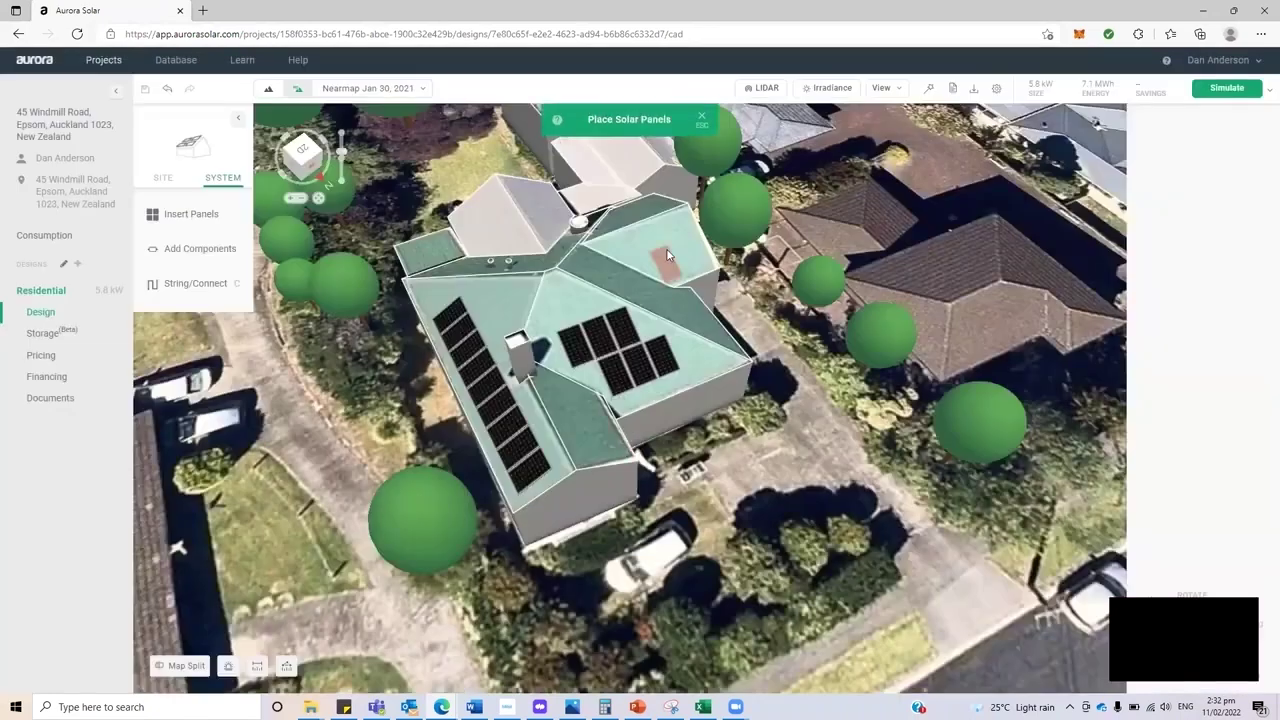
drag(646, 250, 692, 246)
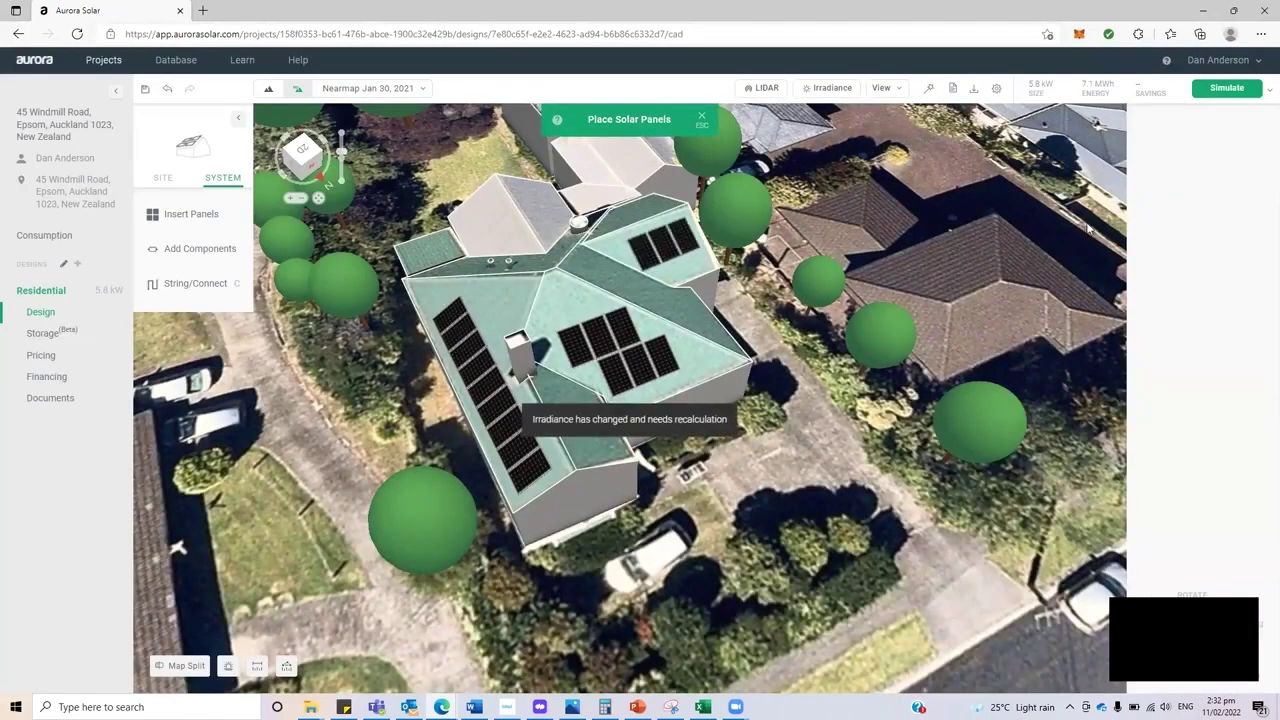
Step: Simulate the expanded system's performance and review its annual and monthly production
click(1242, 90)
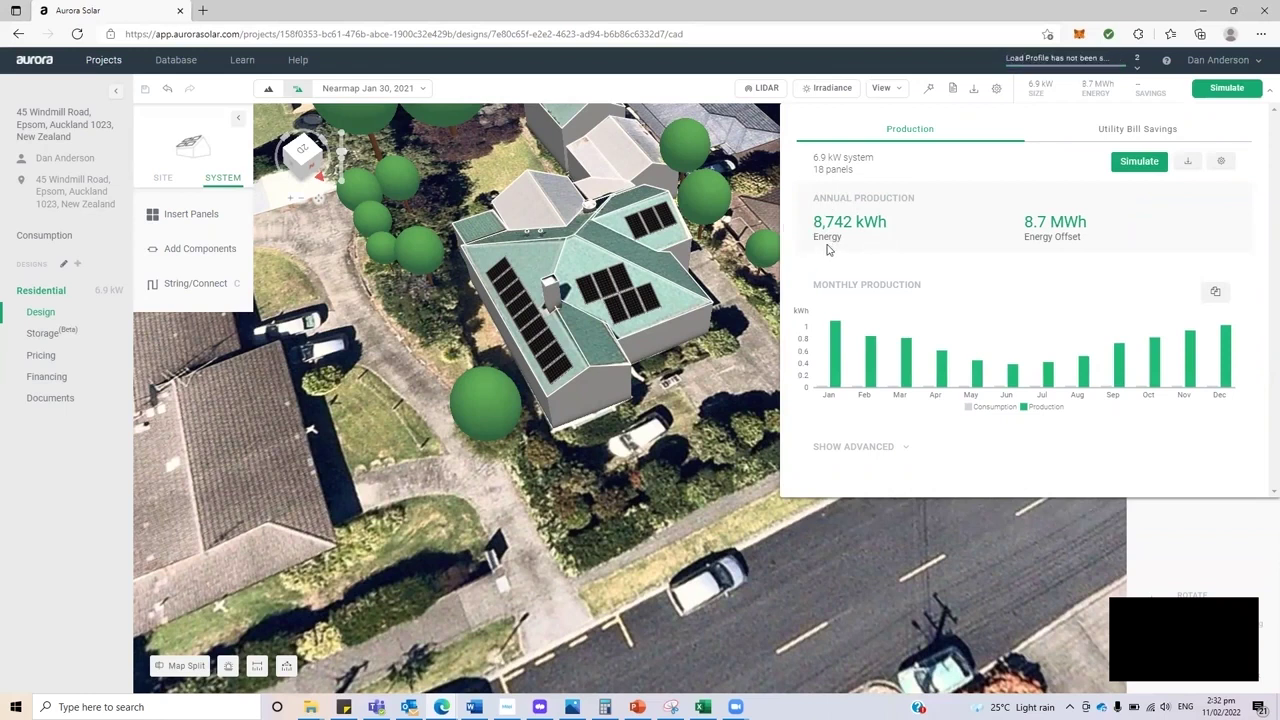
scroll(664, 323, up, 3)
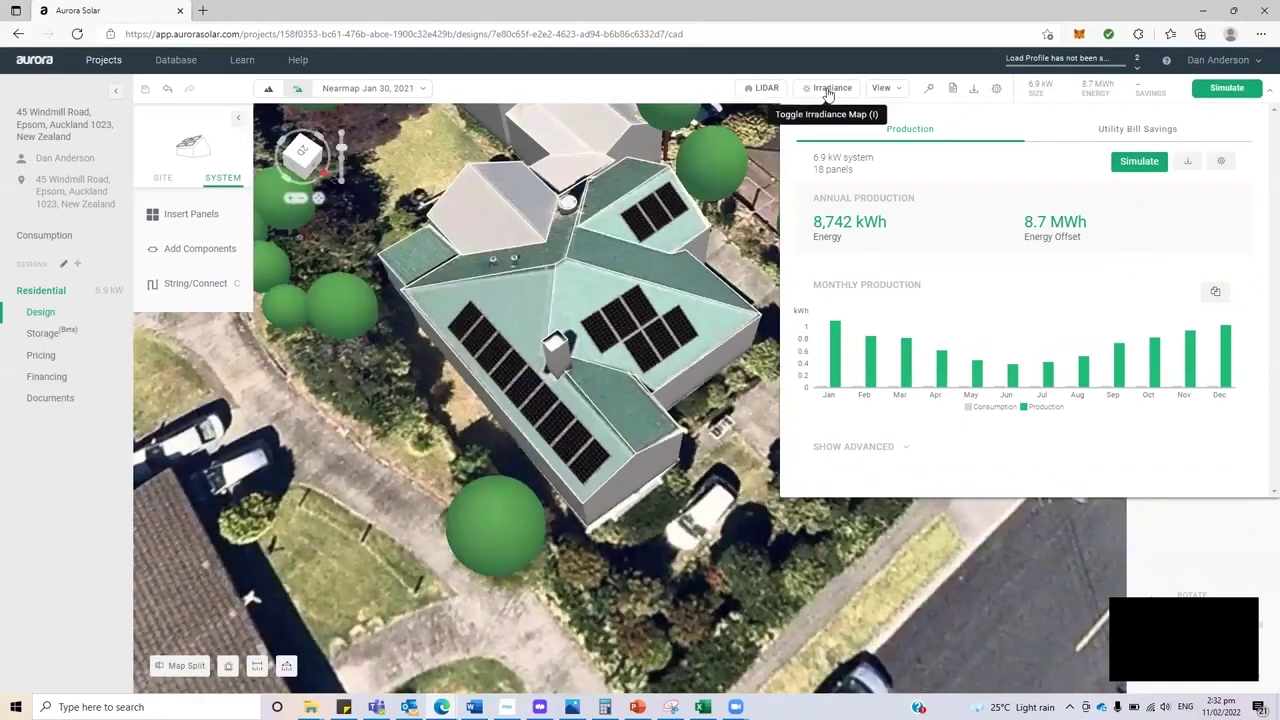
Step: Display the irradiance map and inspect the annual irradiance and solar access of the roof faces and panels from above
click(829, 90)
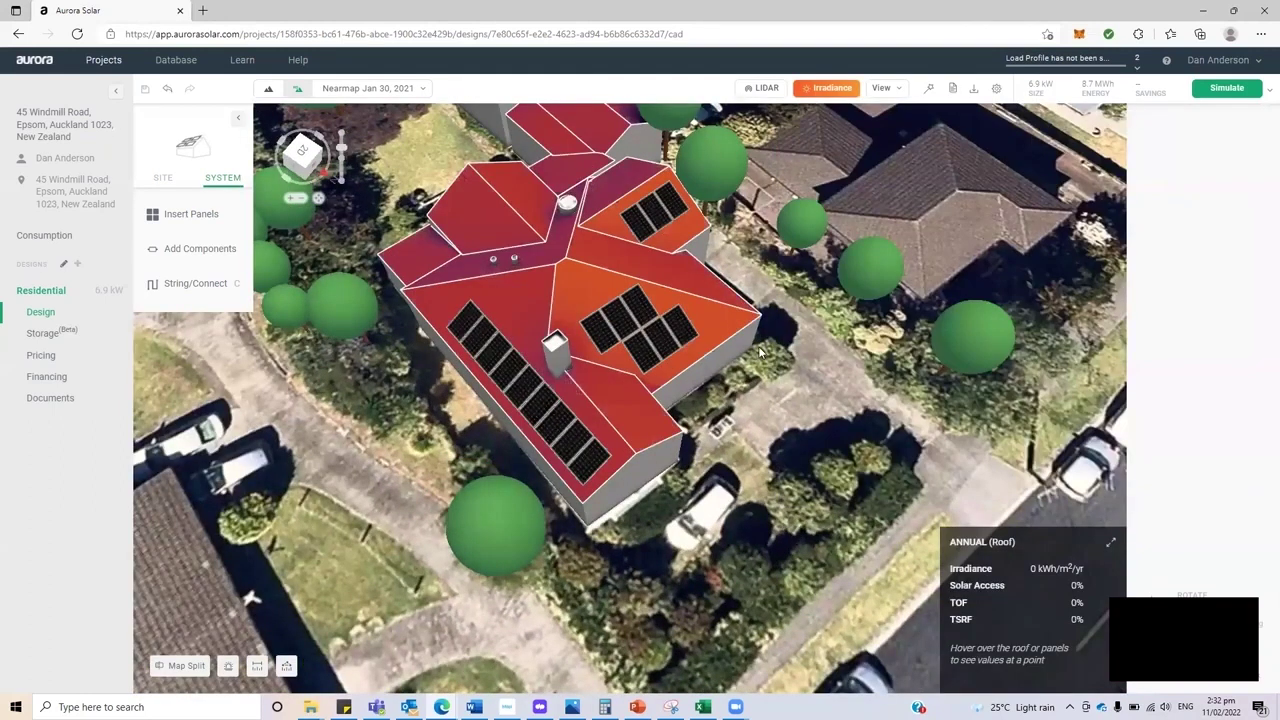
scroll(610, 340, up, 3)
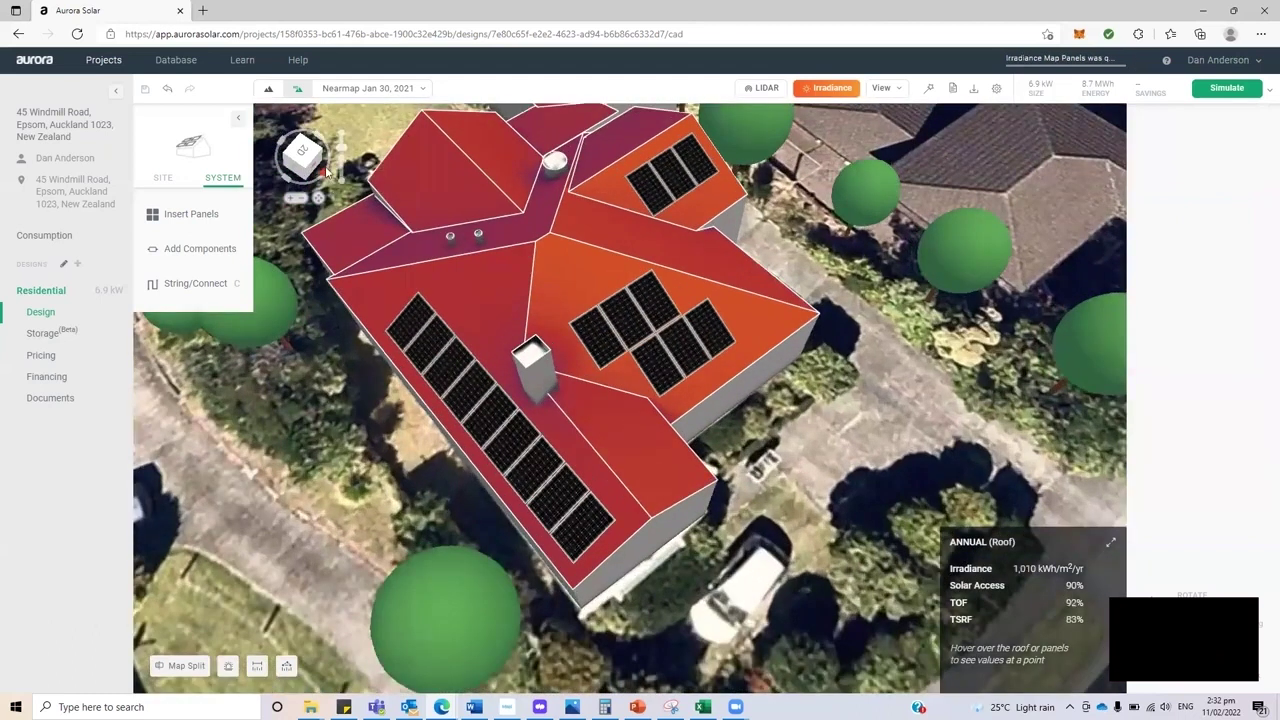
click(322, 170)
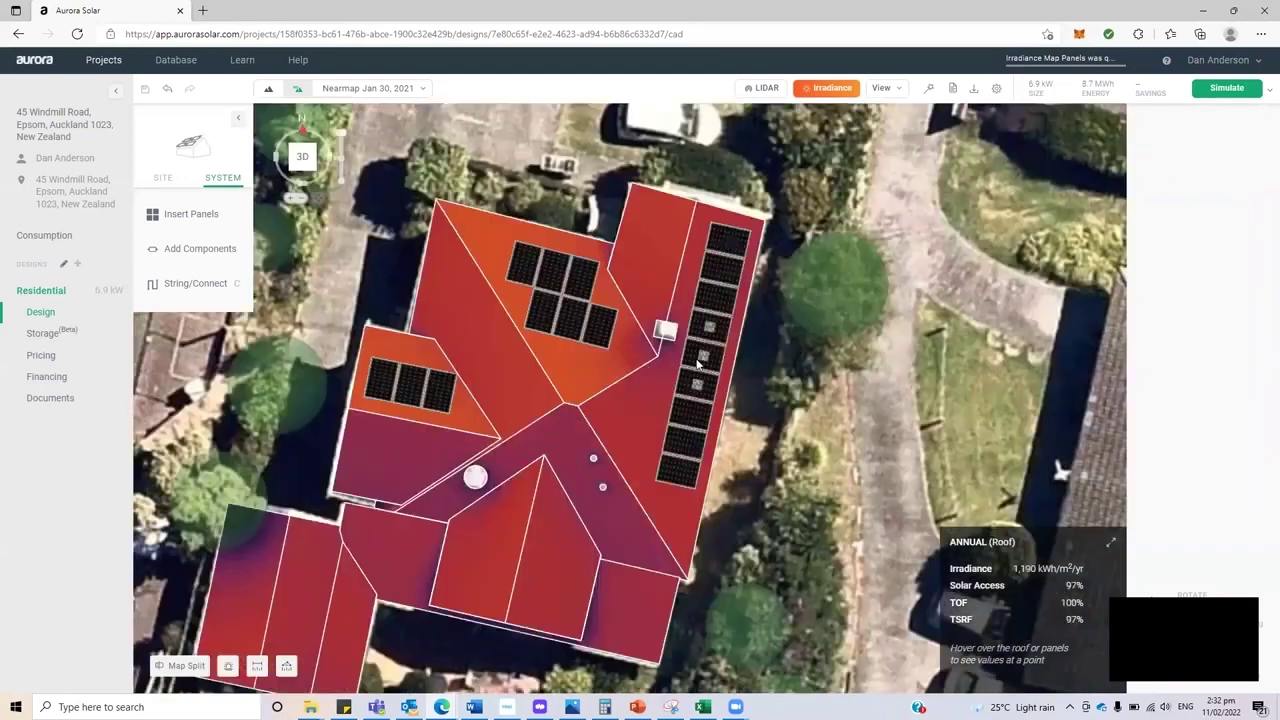
scroll(762, 219, up, 2)
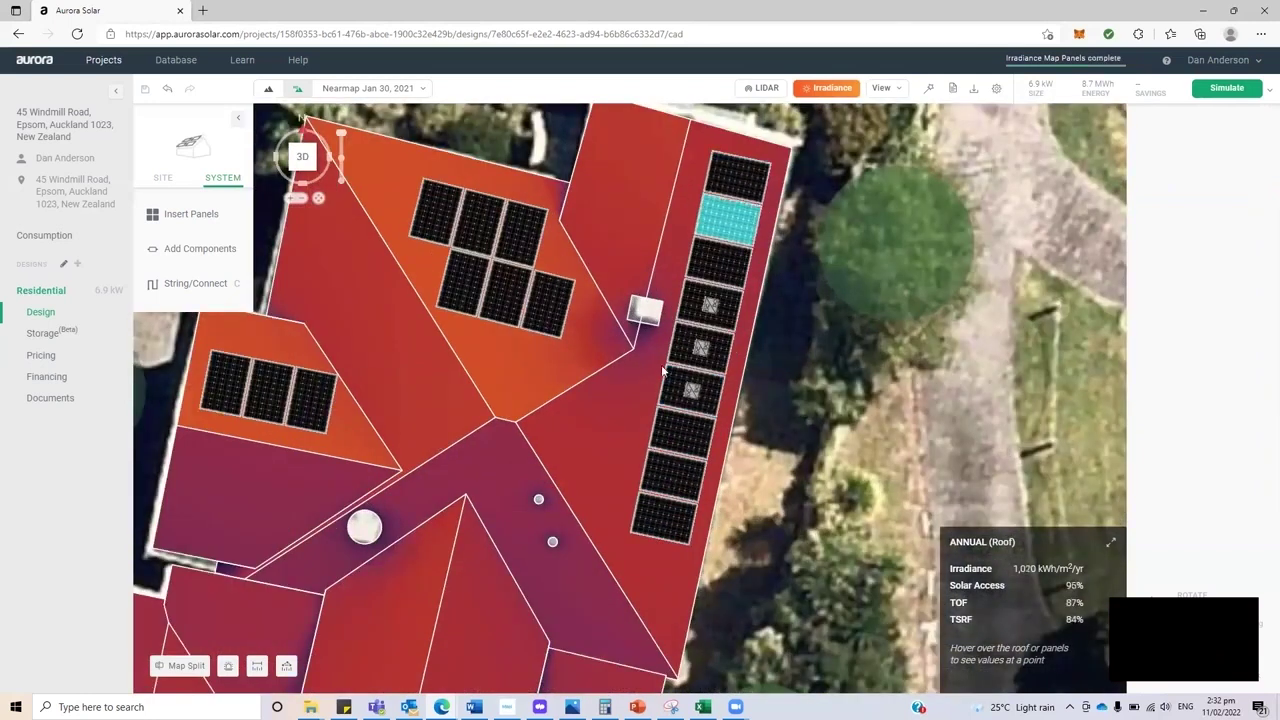
scroll(721, 310, up, 2)
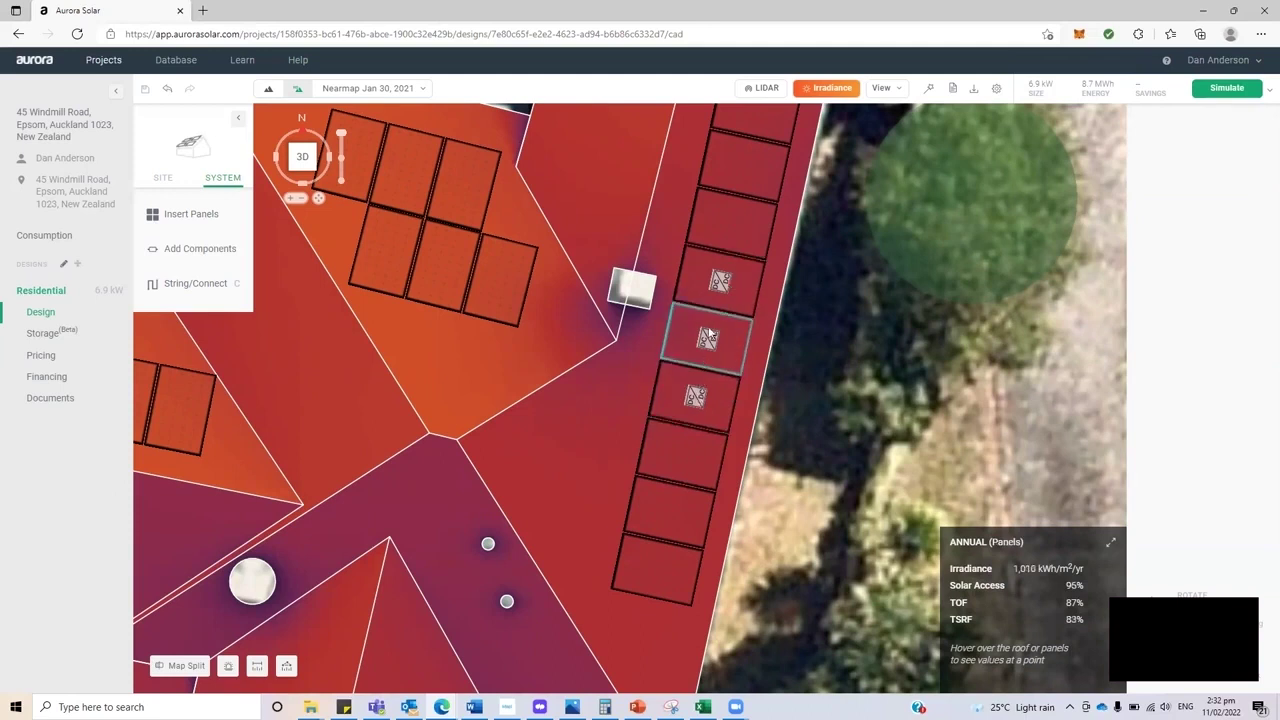
scroll(701, 391, down, 1)
scroll(700, 390, down, 3)
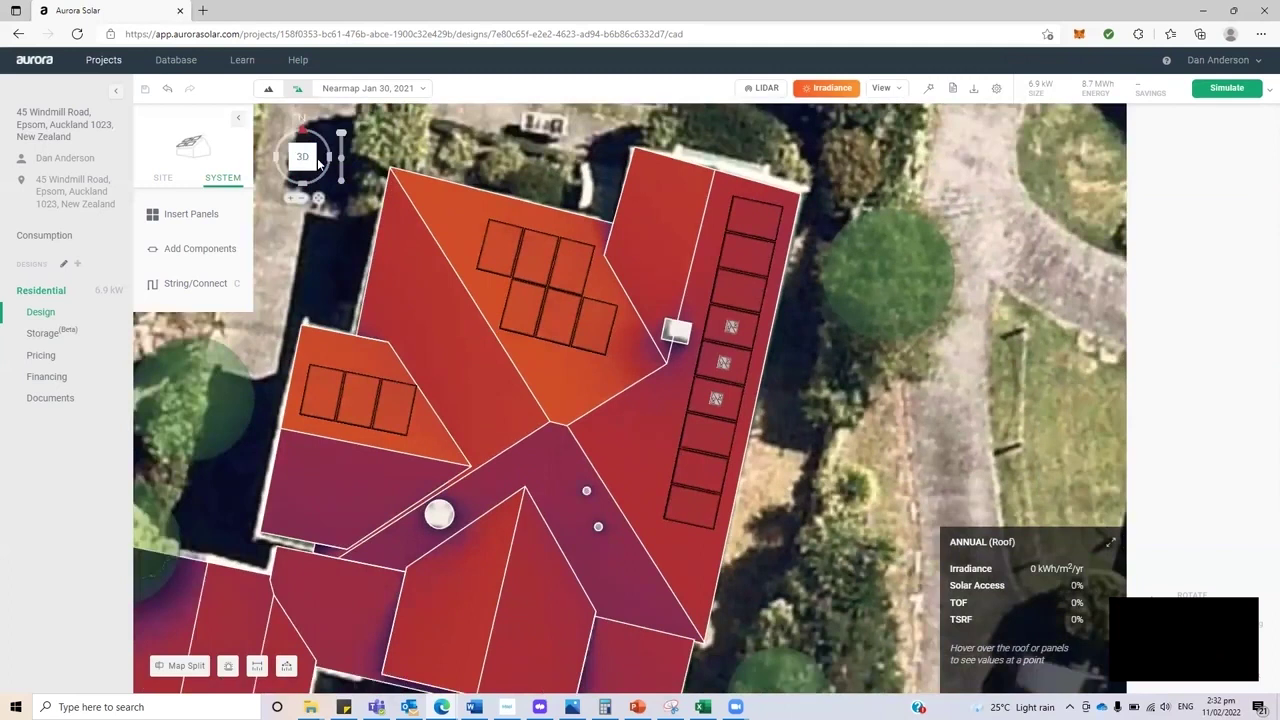
scroll(782, 322, down, 3)
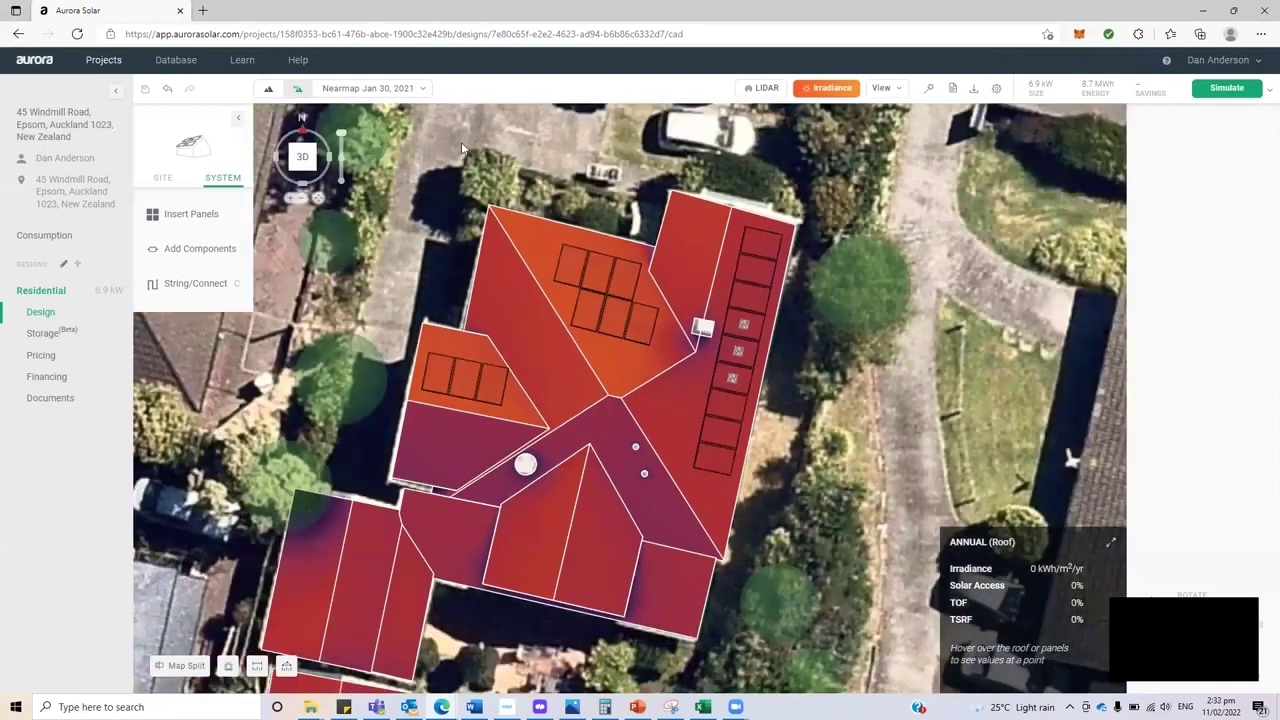
Step: Hide the irradiance map and view the panel layout on the house in 3D from the street side
click(830, 88)
right_drag(709, 265, 494, 228)
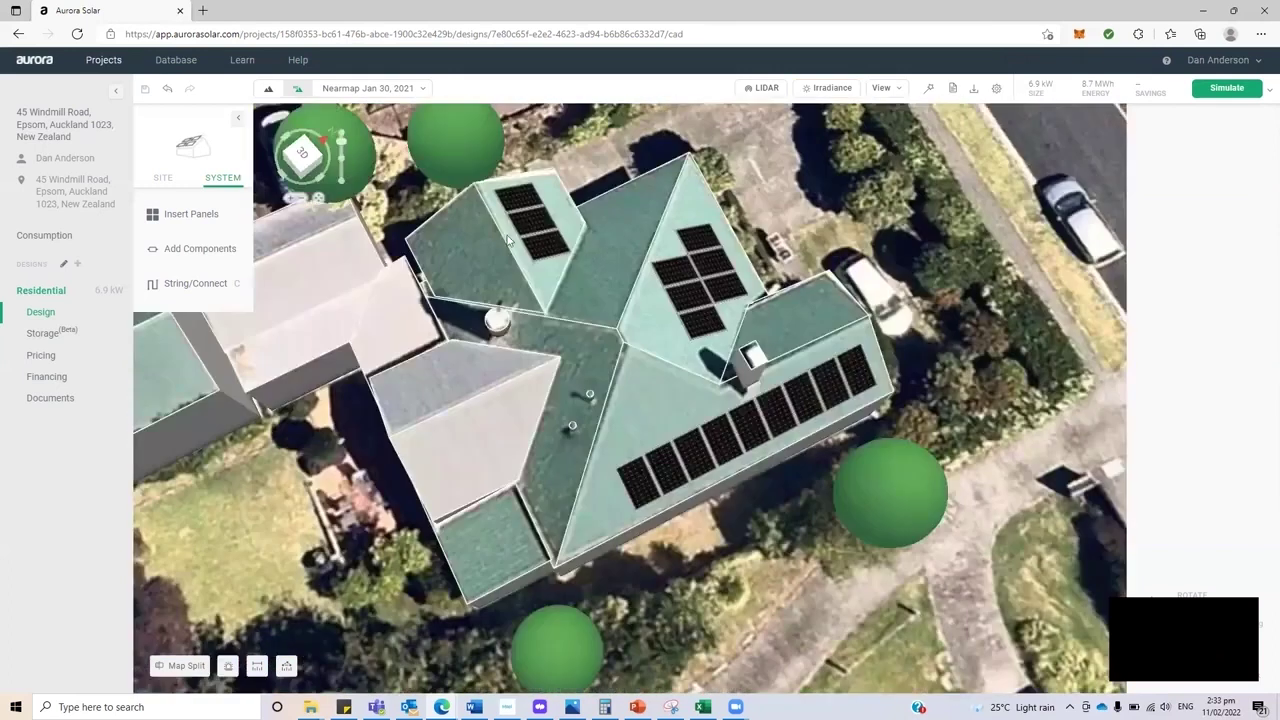
right_drag(809, 324, 650, 296)
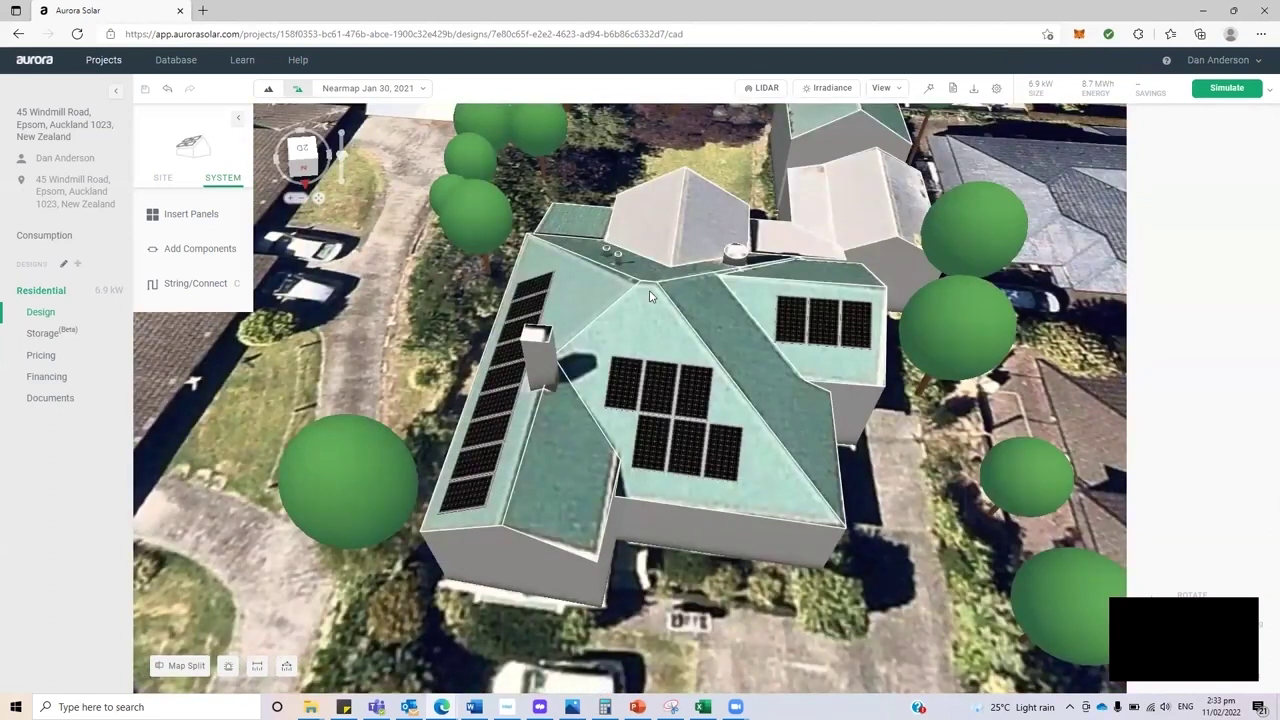